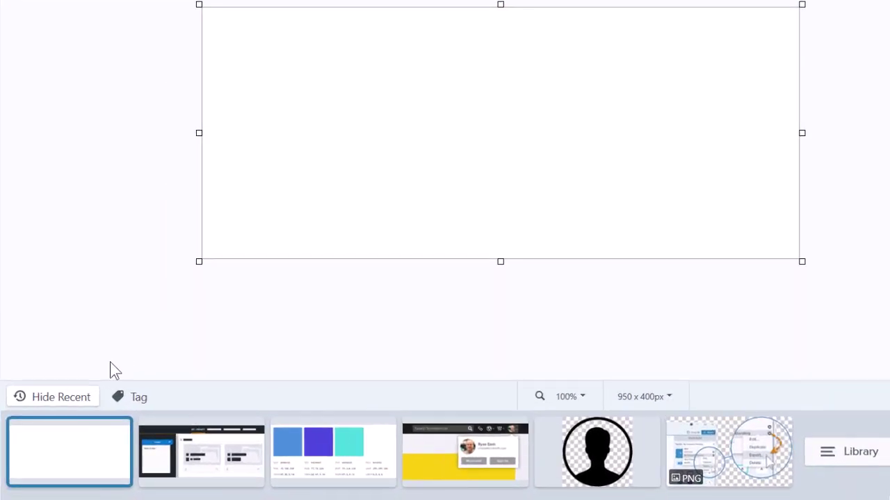
Open the 1217 x 504px dark MY LIBRARY mockup screenshot from the Recent tray
left_click(85, 395)
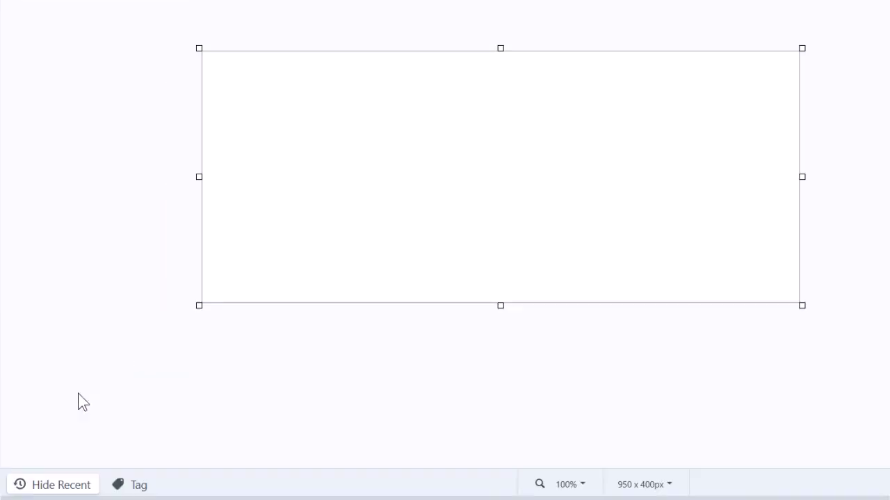
left_click(58, 487)
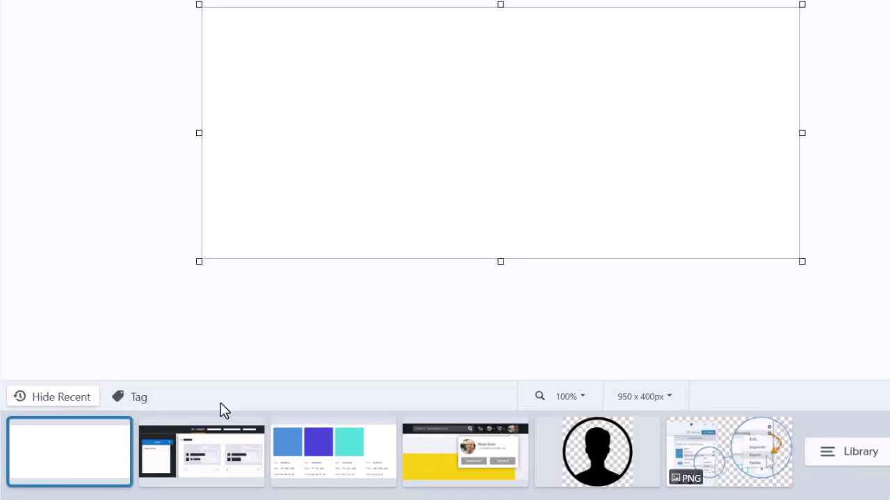
left_click(204, 429)
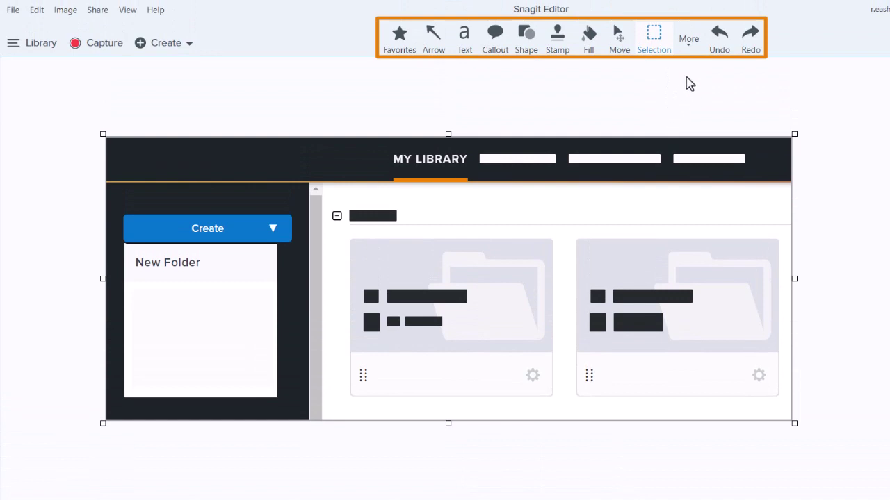
Show the More list of additional annotation tools
left_click(691, 43)
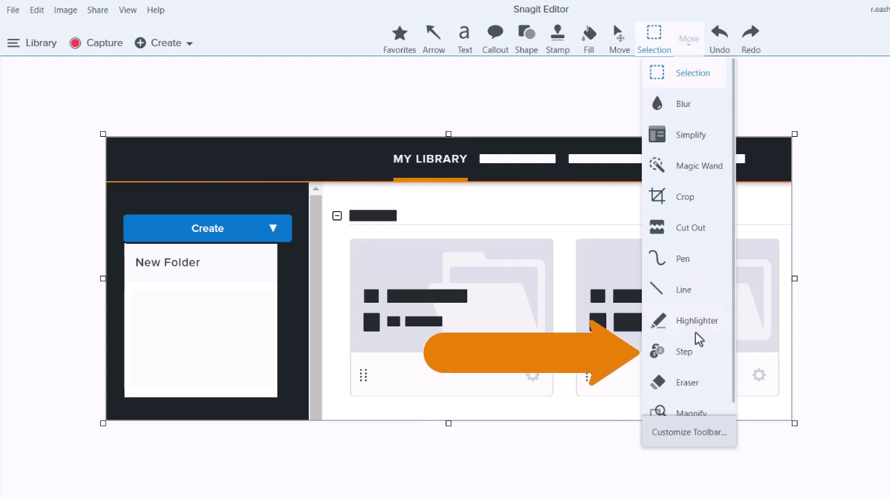
Place step markers 1, 2 and 3 beside MY LIBRARY, the Create arrow and New Folder
left_click(702, 352)
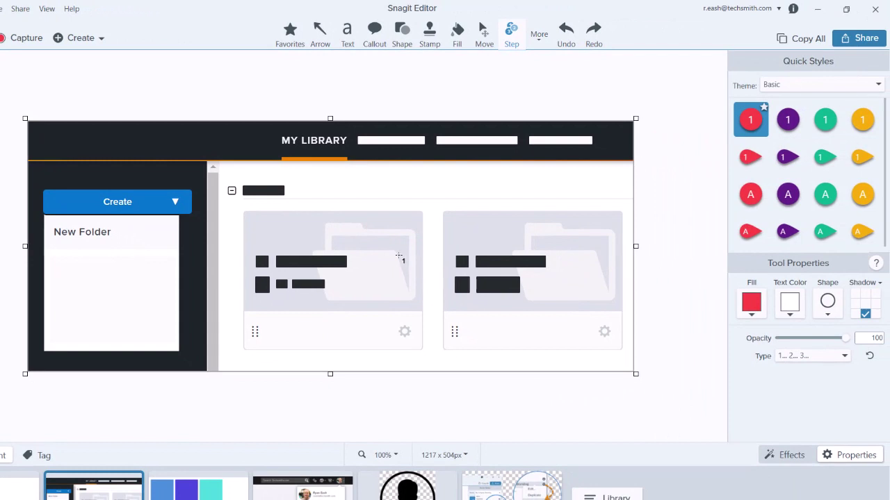
left_click(268, 141)
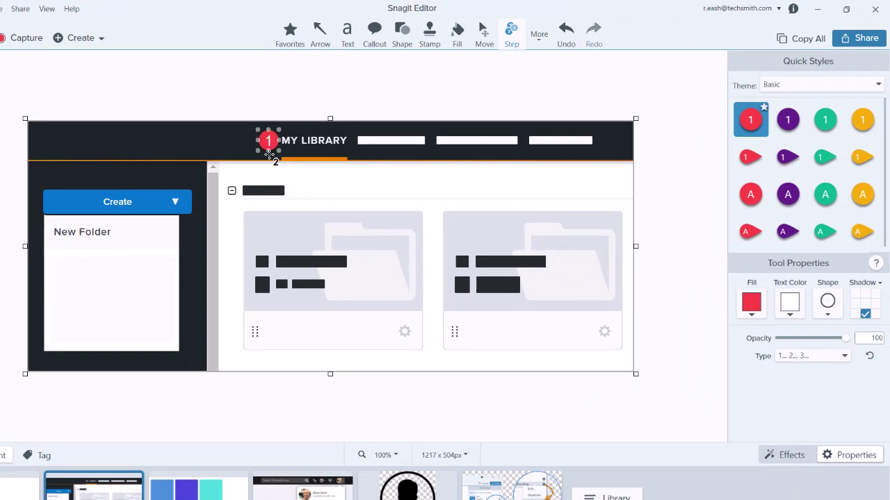
left_click(194, 202)
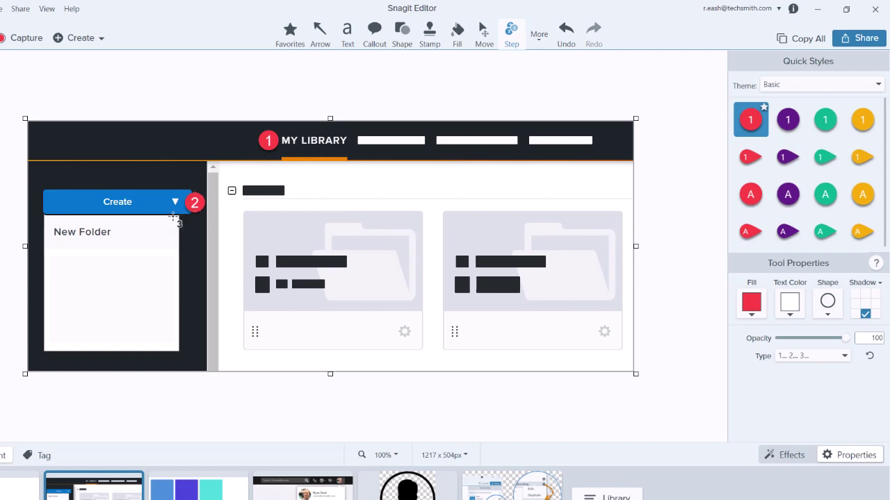
left_click(41, 232)
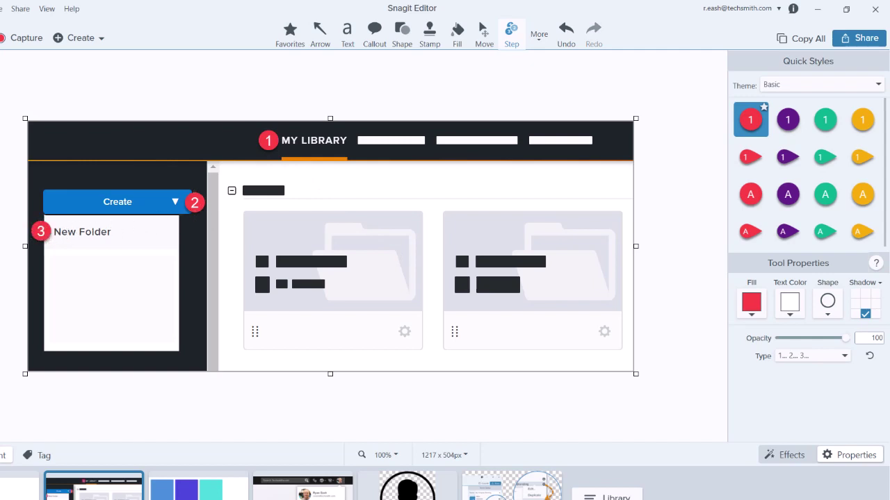
left_click(374, 39)
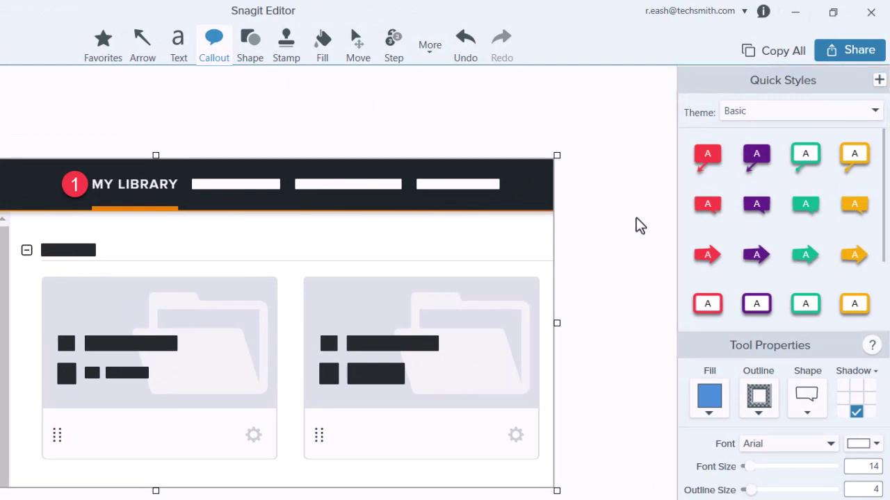
Add a red callout at New Folder reading 'Create a new folder to help organize your library.'
left_click(708, 205)
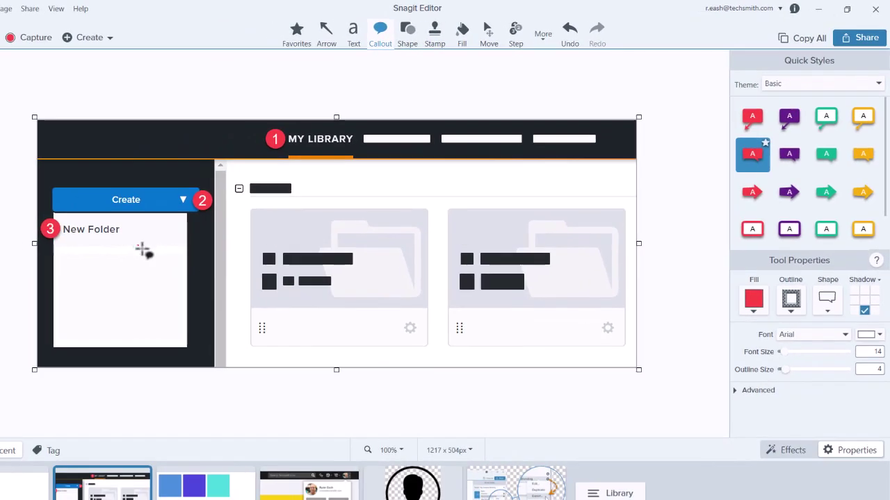
left_click_drag(142, 248, 446, 351)
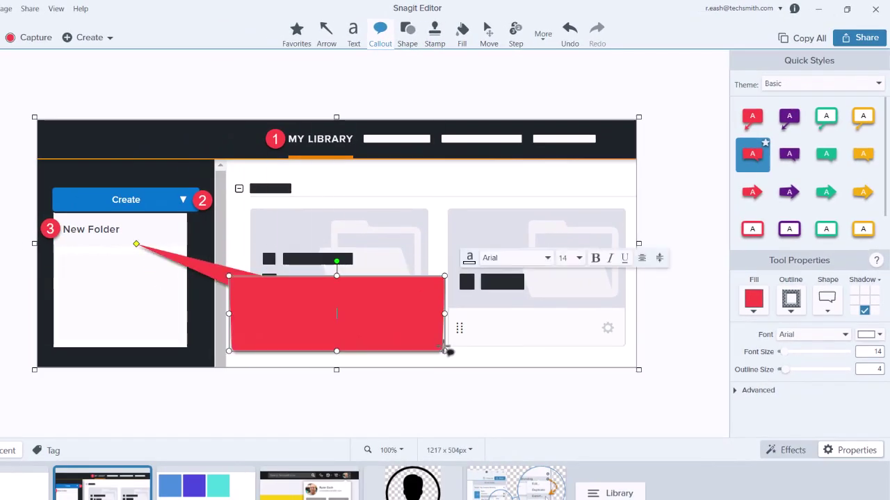
type("Create a n")
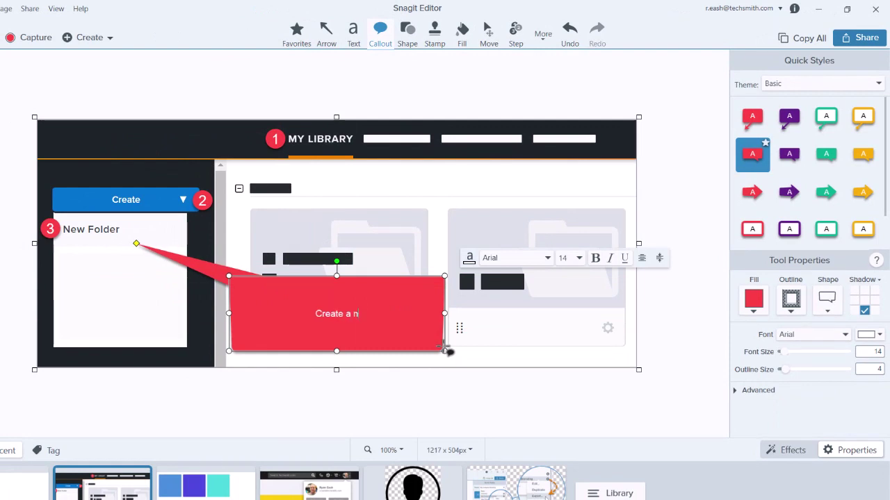
type("ew folder to help organize your library.")
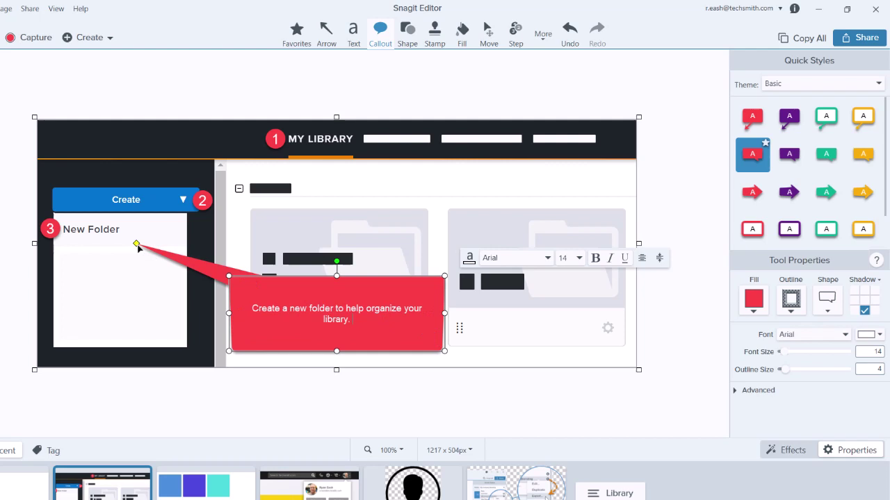
left_click_drag(137, 244, 125, 231)
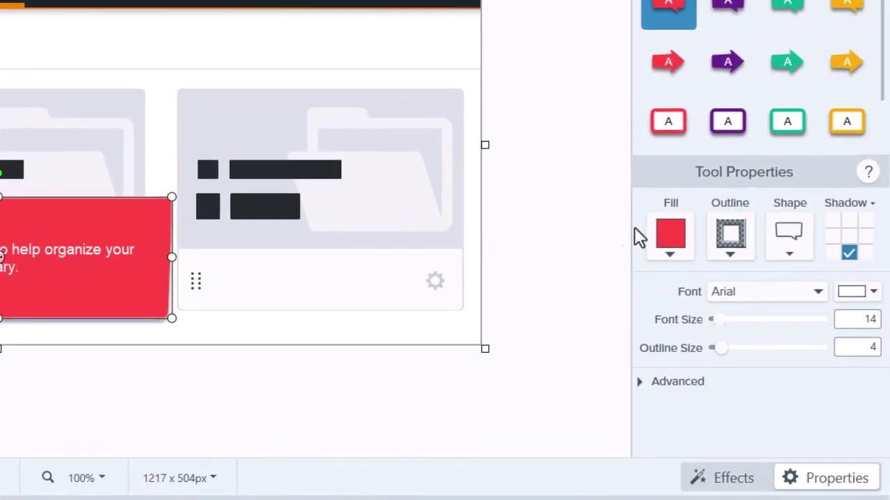
Change the New Folder callout's fill to blue, sampled from a thumbnail colour
left_click(664, 230)
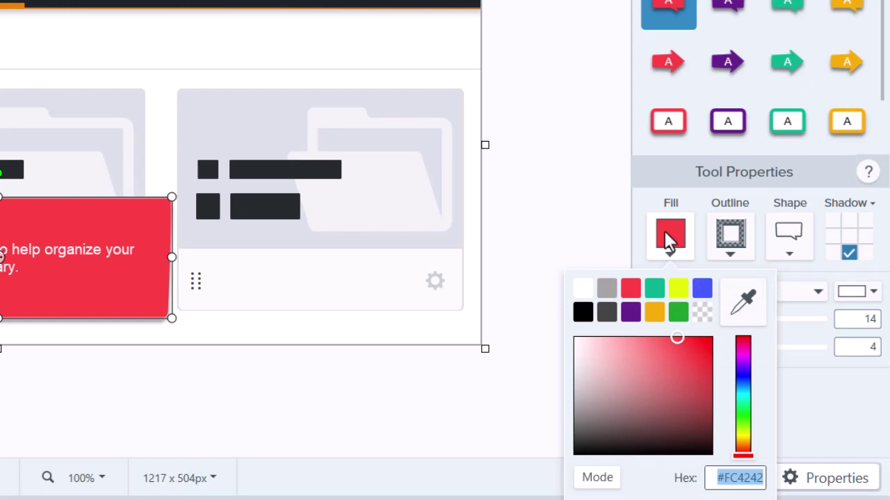
left_click(726, 304)
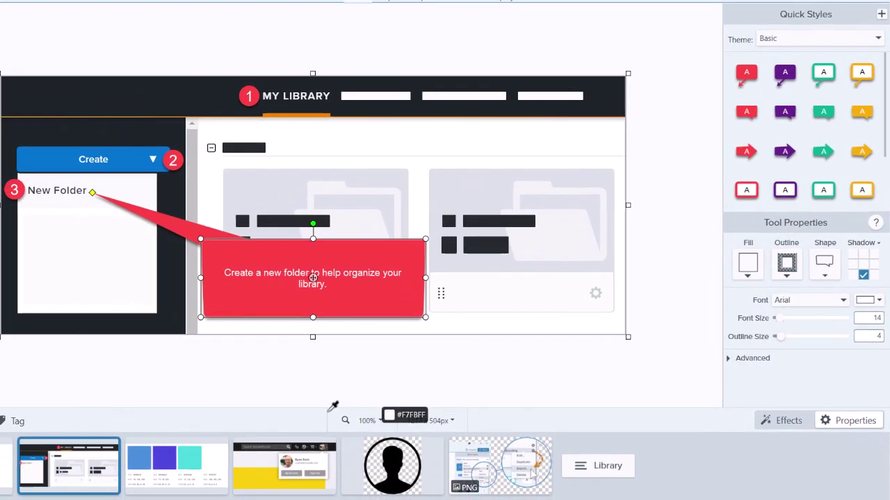
left_click(144, 459)
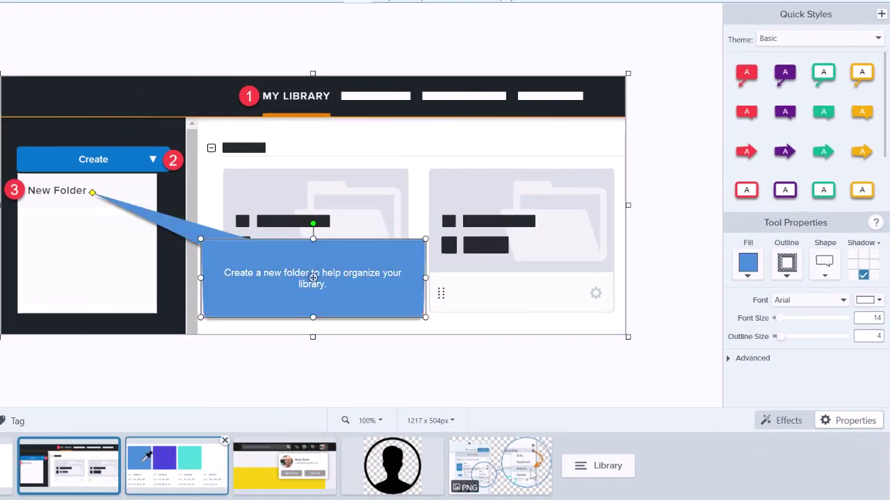
left_click(342, 378)
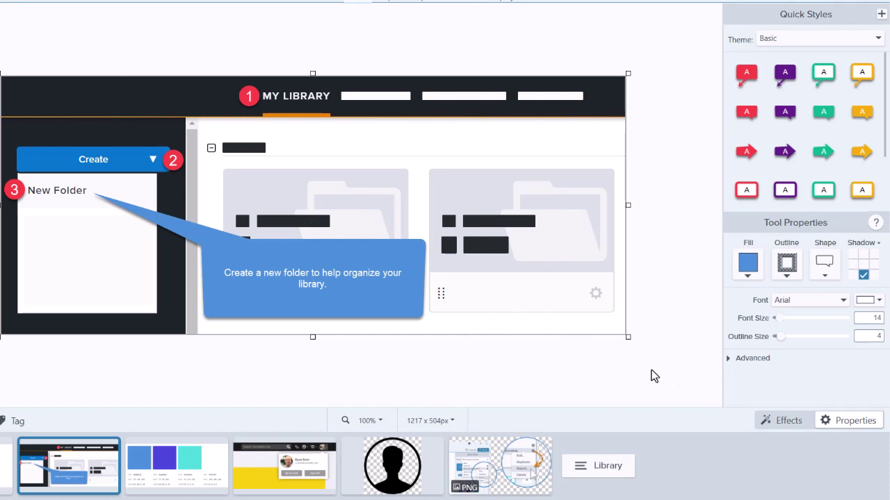
Add a 1-pixel gray border effect around the library screenshot
left_click(782, 424)
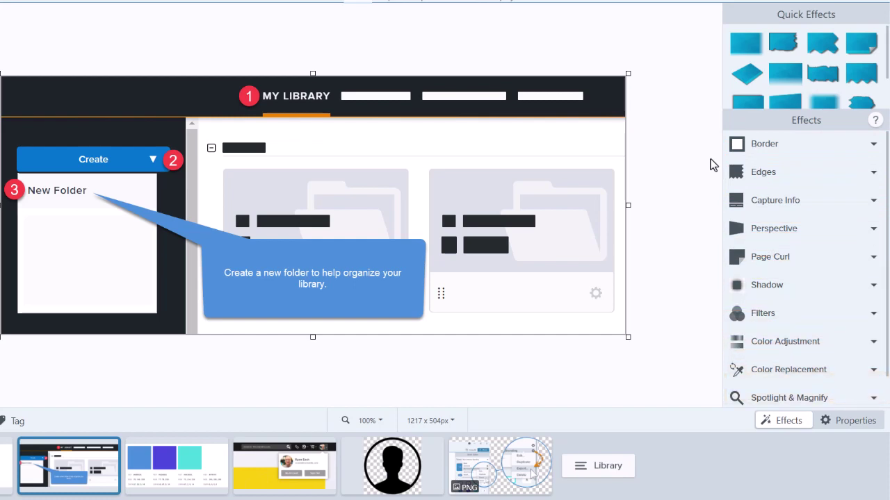
left_click(758, 144)
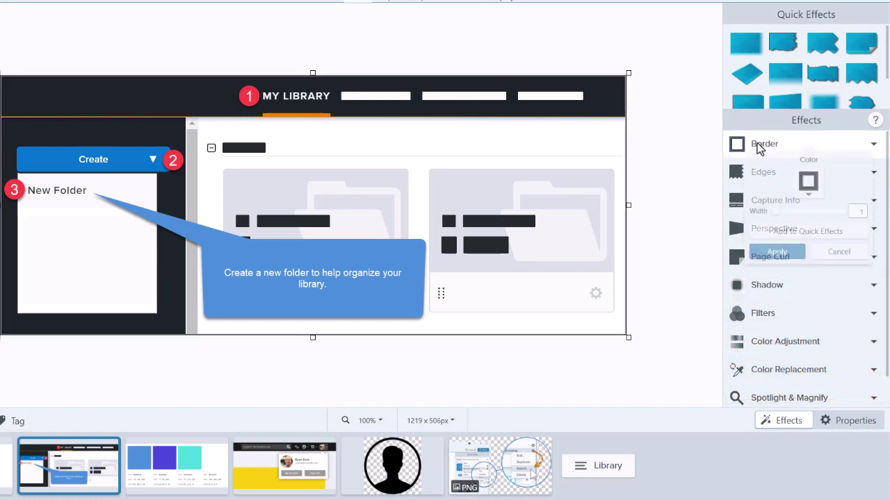
left_click(808, 182)
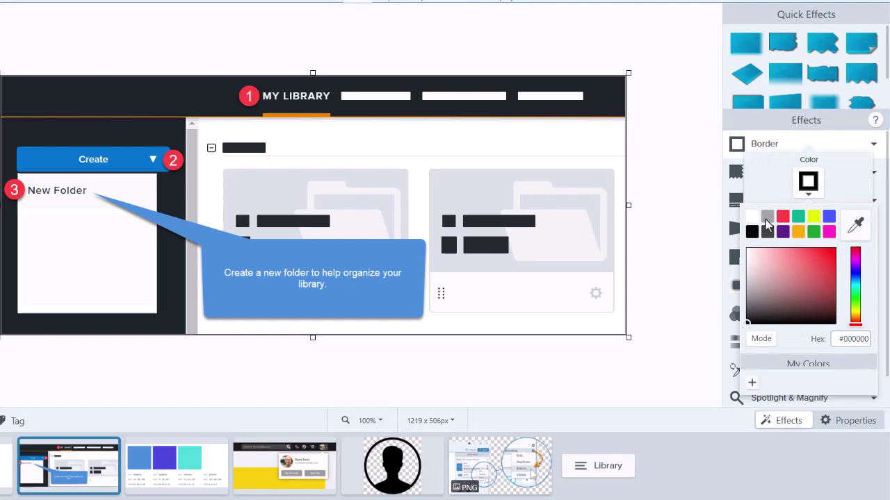
left_click(768, 225)
left_click(776, 257)
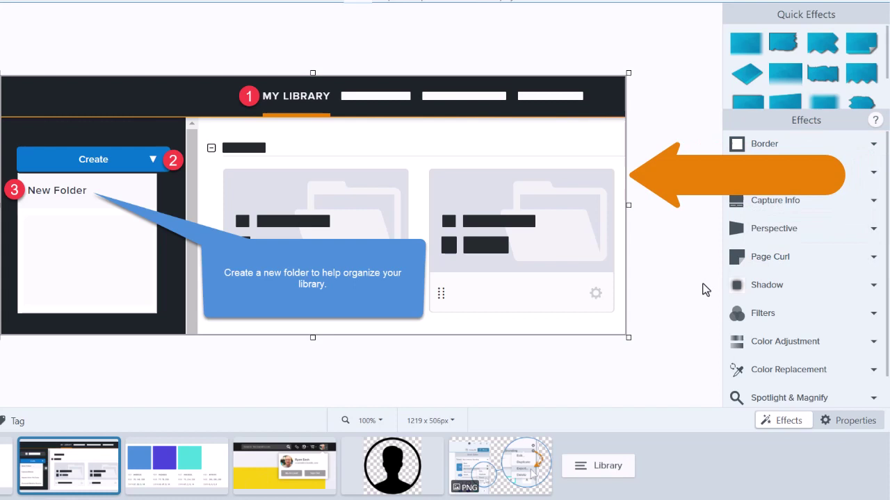
left_click(835, 421)
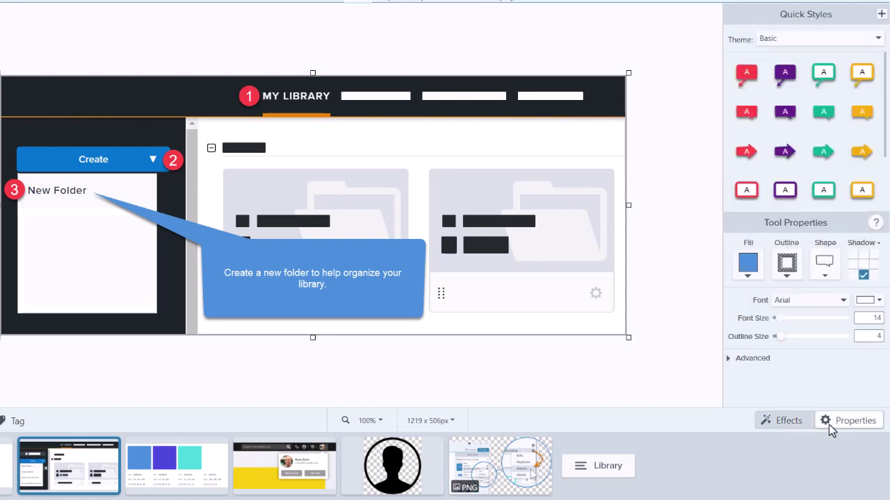
Open the 890 x 401px account-menu screenshot and set the Selection tool's Background Fill to Auto-Fill
left_click(292, 475)
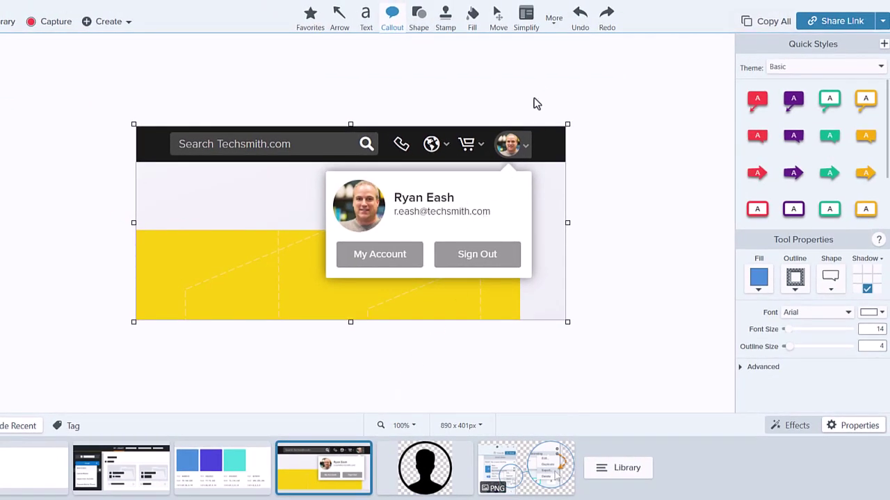
left_click(557, 26)
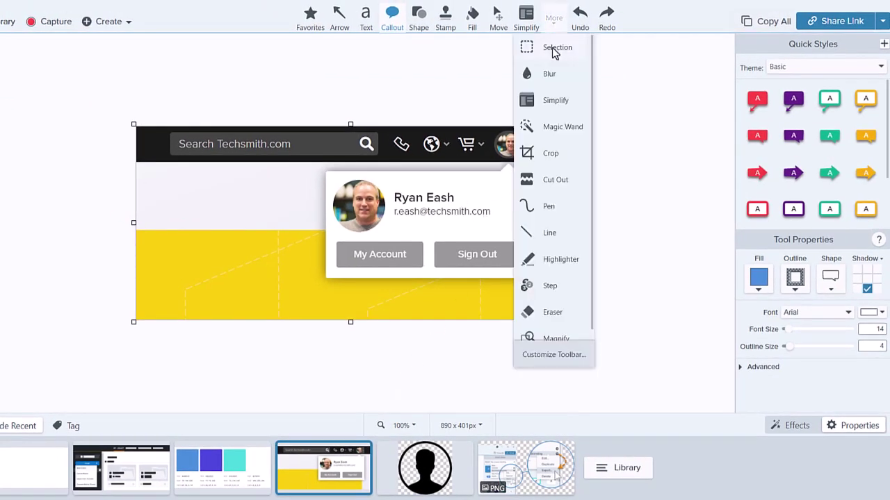
left_click(554, 49)
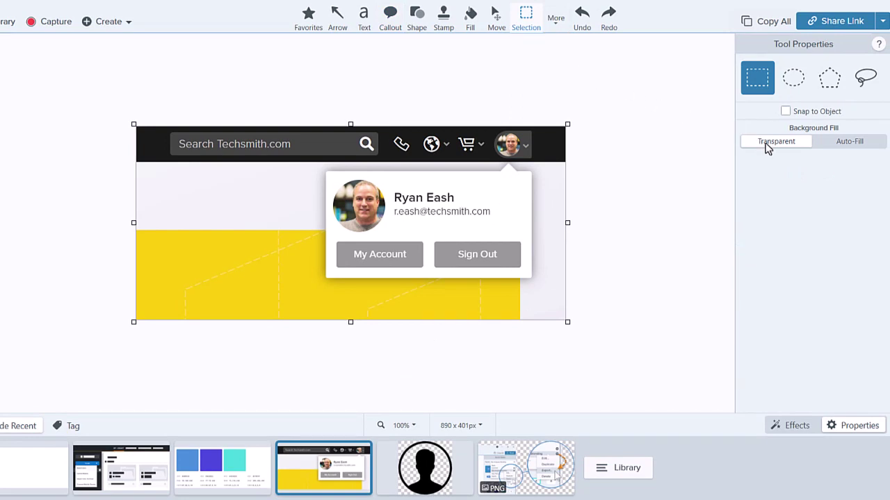
left_click(829, 146)
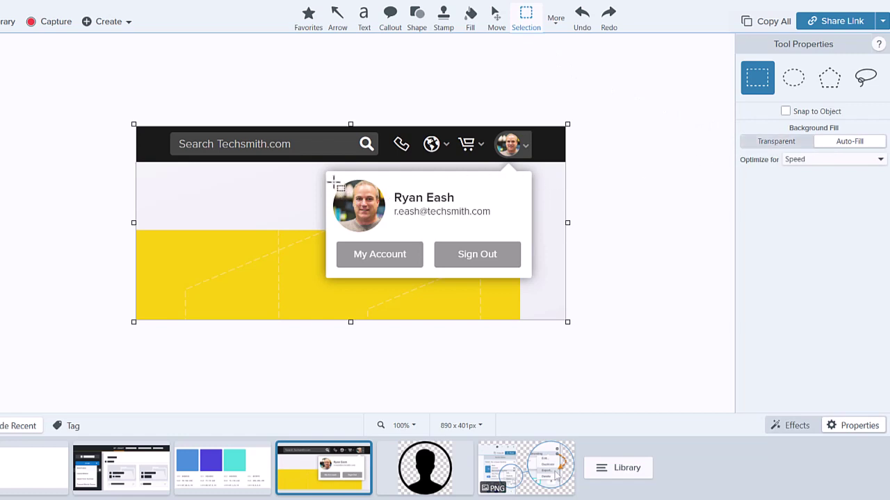
Delete the large profile photo and the search-box placeholder text, auto-filling both with background
left_click_drag(328, 176, 384, 226)
key("Delete")
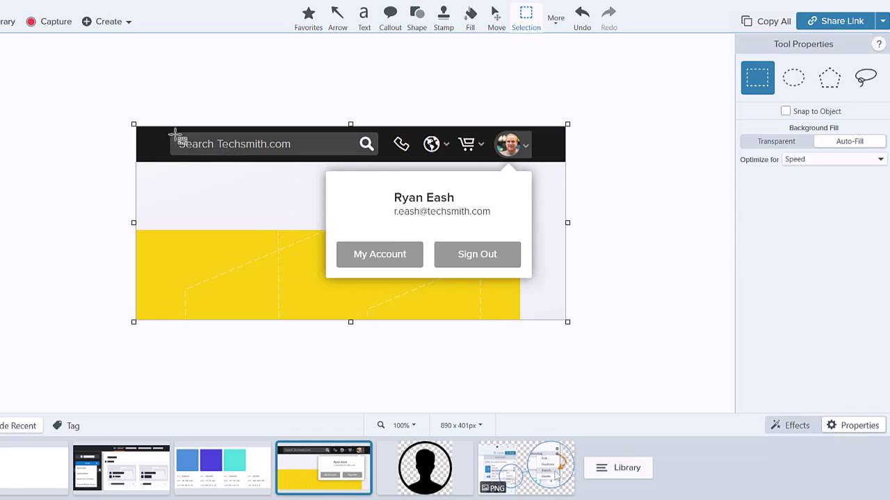
left_click_drag(175, 134, 298, 153)
key("Delete")
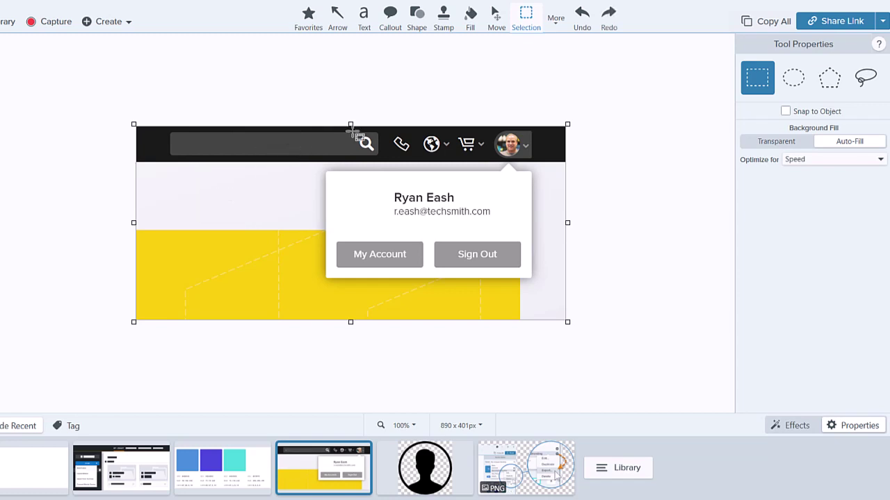
left_click_drag(386, 131, 472, 147)
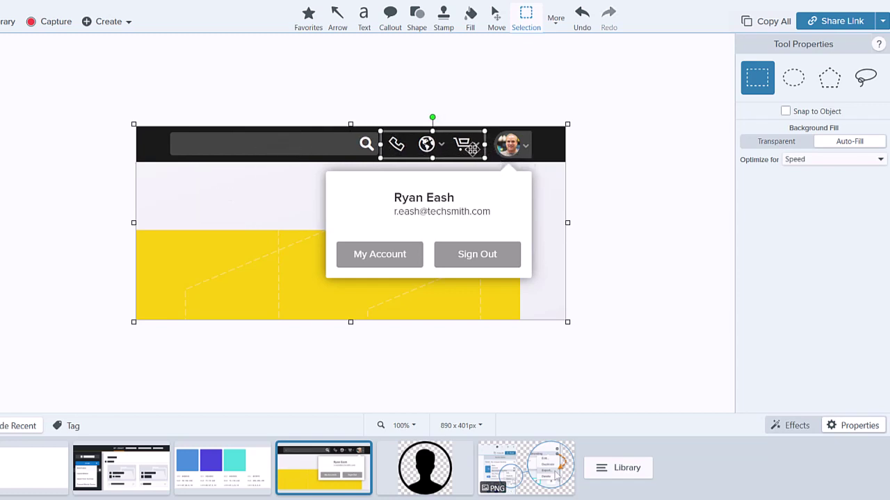
left_click(548, 175)
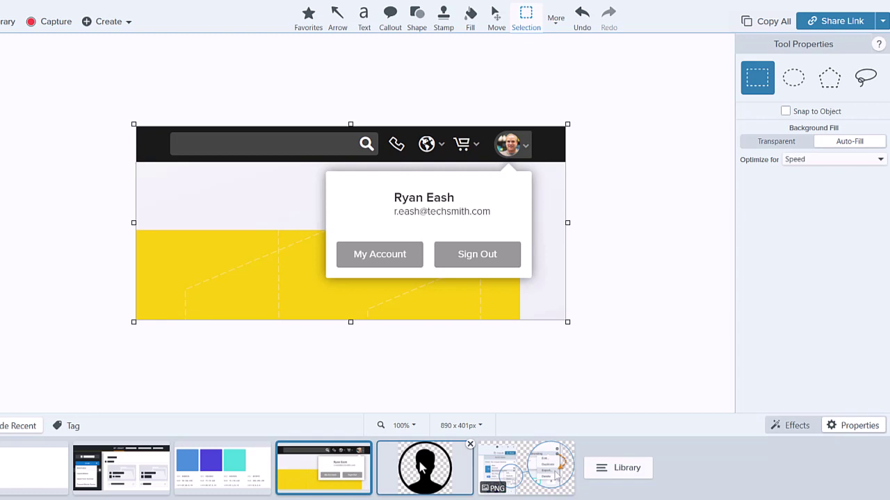
Place the black silhouette icon from the tray beside the name in the popup
left_click_drag(420, 470, 340, 196)
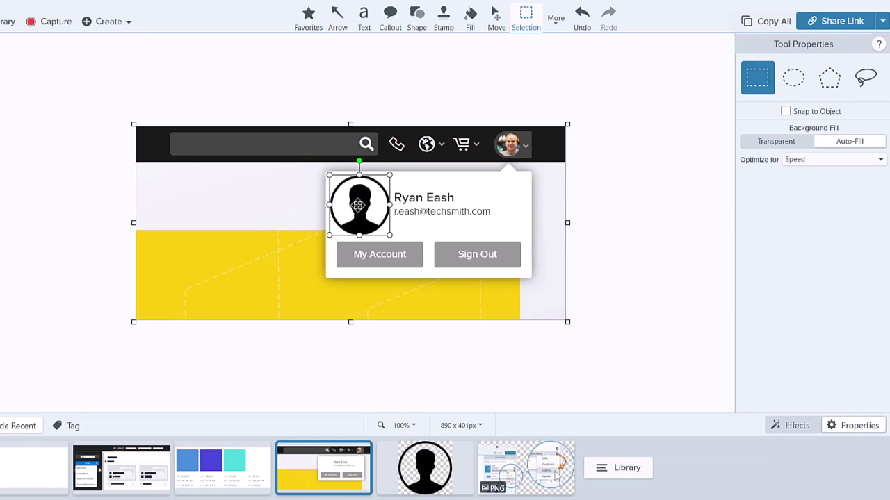
left_click(474, 234)
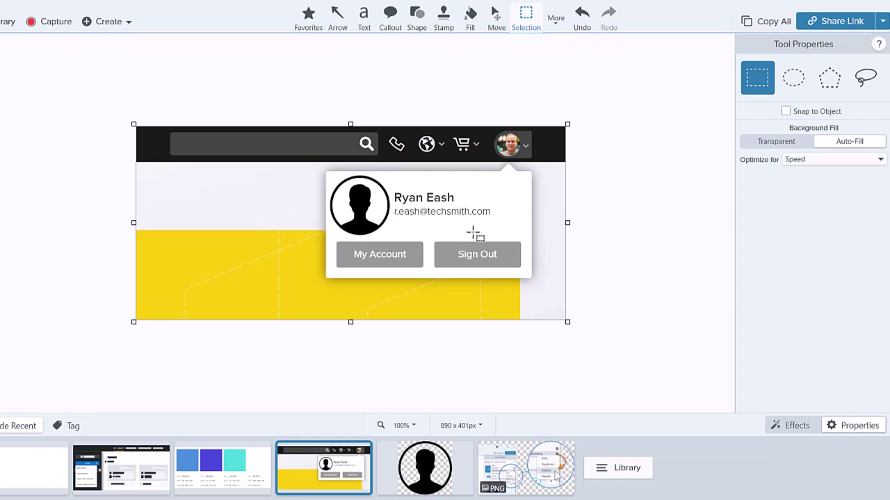